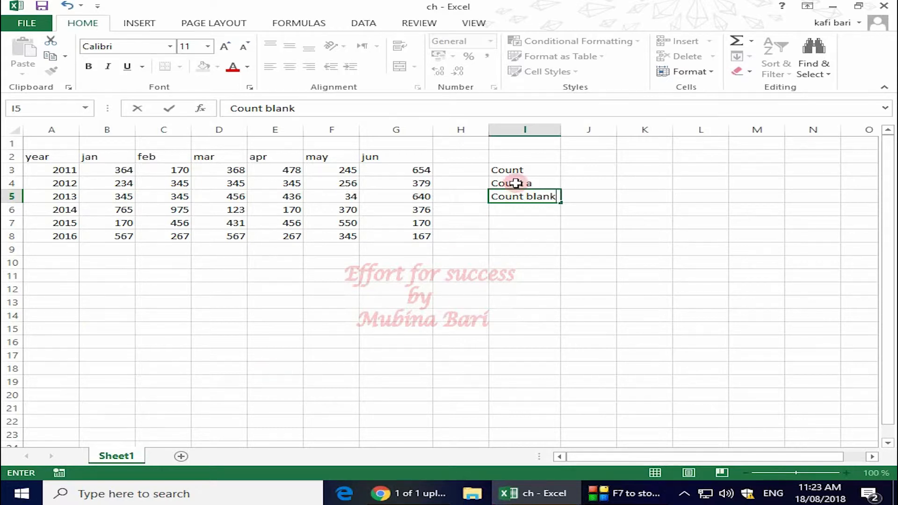
Enter a COUNT formula in cell B11 that counts the January values in B3:B8.
{"action": "left_click", "coordinate": [55, 276]}
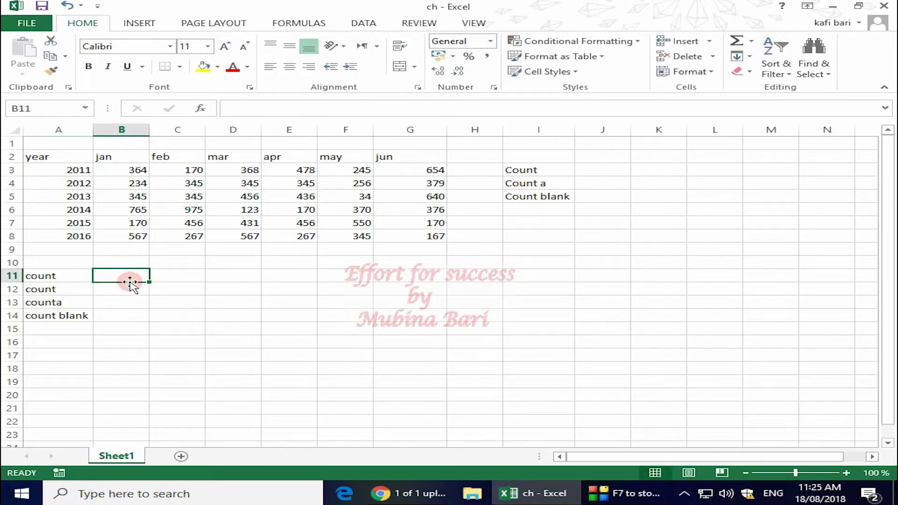
{"action": "type", "text": "="}
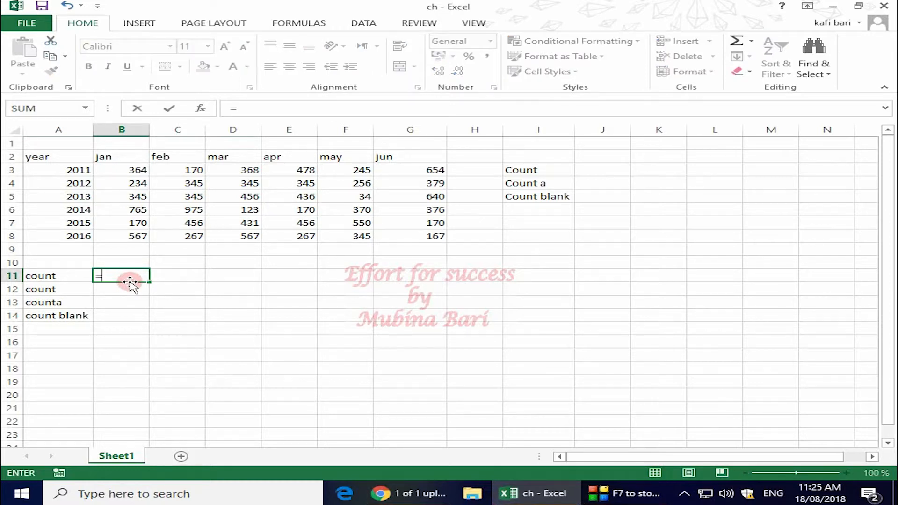
{"action": "type", "text": "count"}
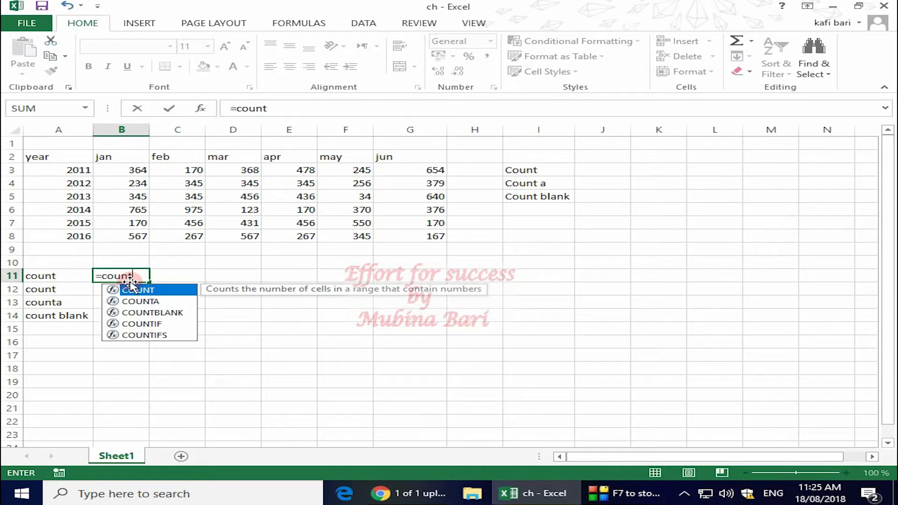
{"action": "type", "text": "("}
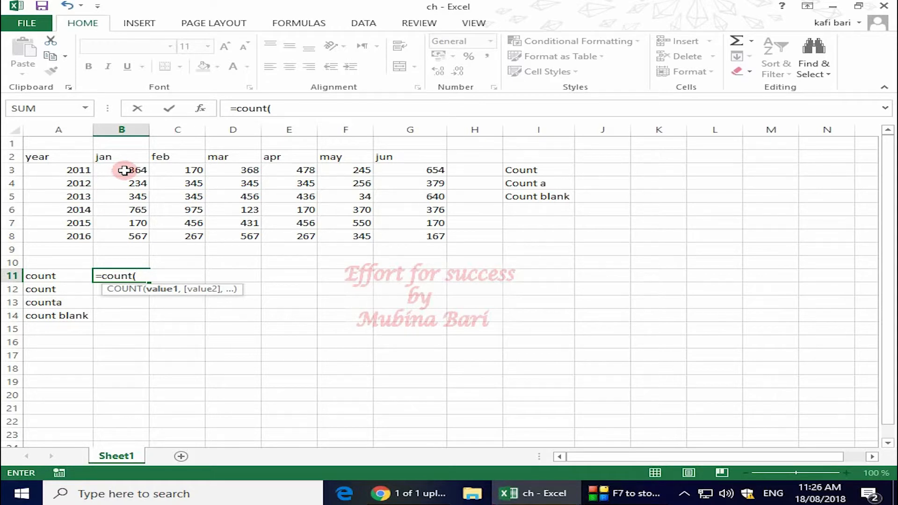
{"action": "left_click_drag", "start_coordinate": [123, 171], "coordinate": [124, 234]}
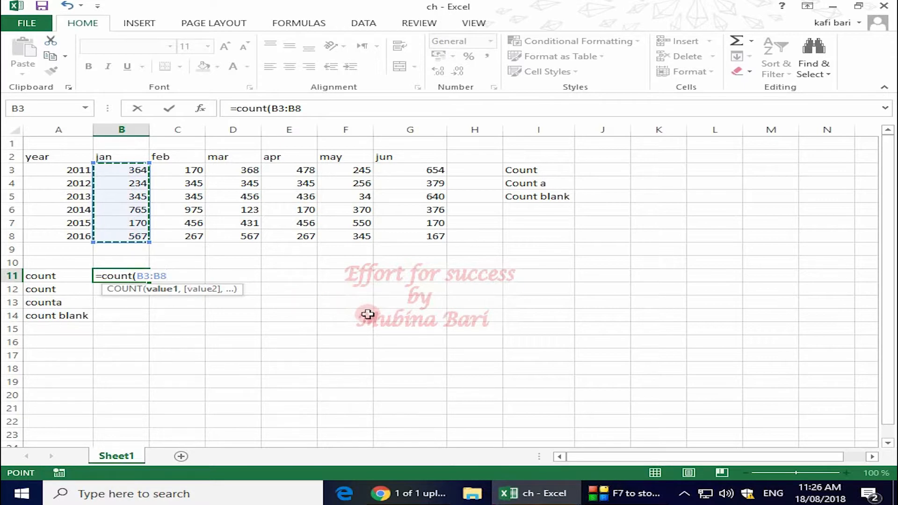
{"action": "type", "text": ")"}
{"action": "key", "text": "Return"}
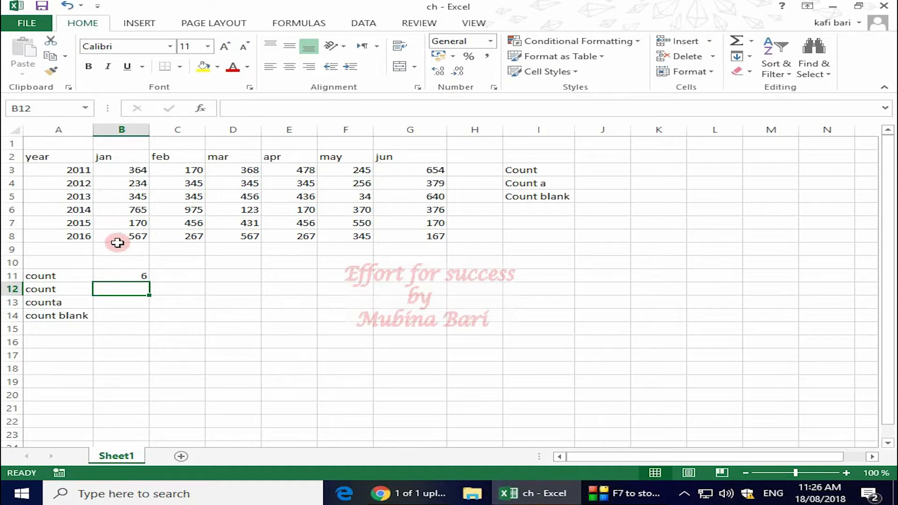
Enter a COUNT formula in cell C11 covering the whole monthly data range B3:G8.
{"action": "left_click", "coordinate": [194, 276]}
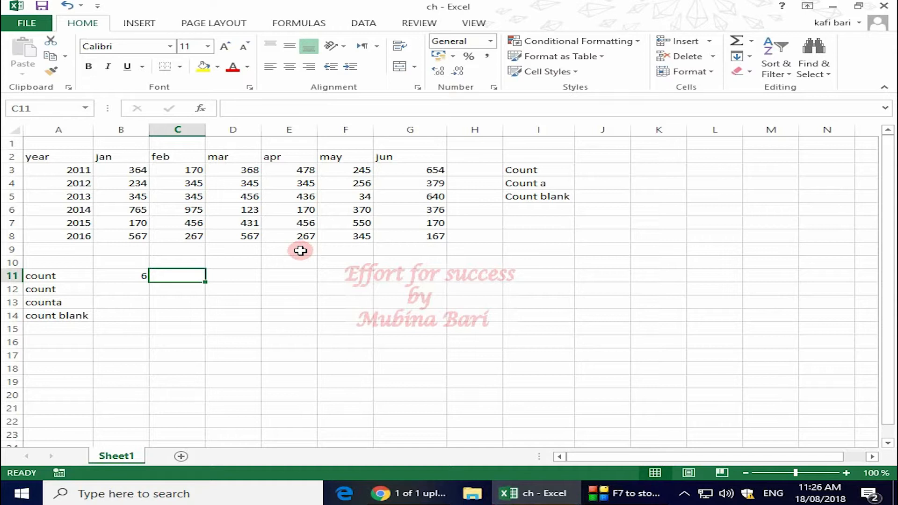
{"action": "type", "text": "="}
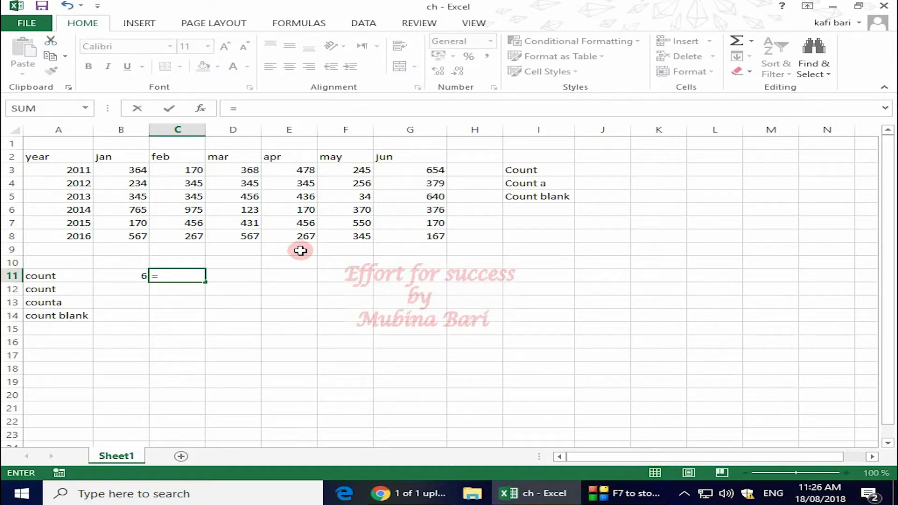
{"action": "type", "text": "coun"}
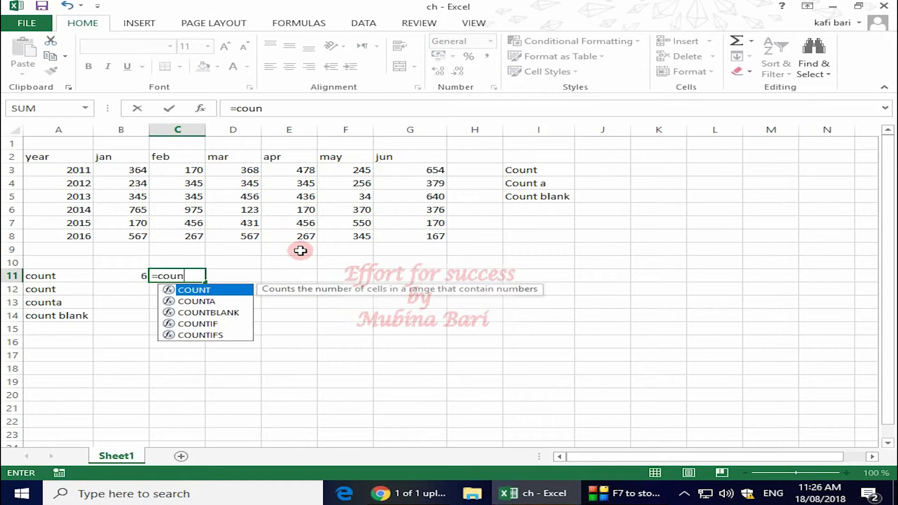
{"action": "type", "text": "t("}
{"action": "left_click_drag", "start_coordinate": [100, 170], "coordinate": [405, 235]}
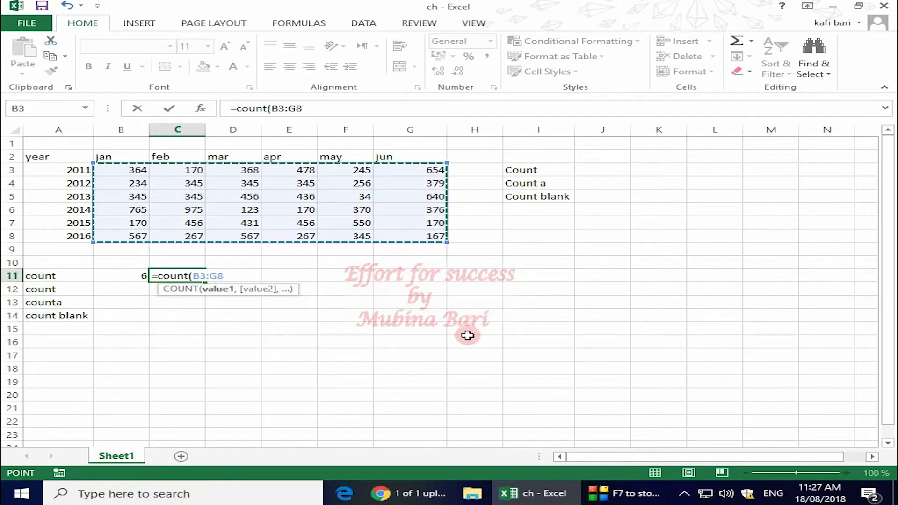
{"action": "type", "text": ")"}
{"action": "key", "text": "Return"}
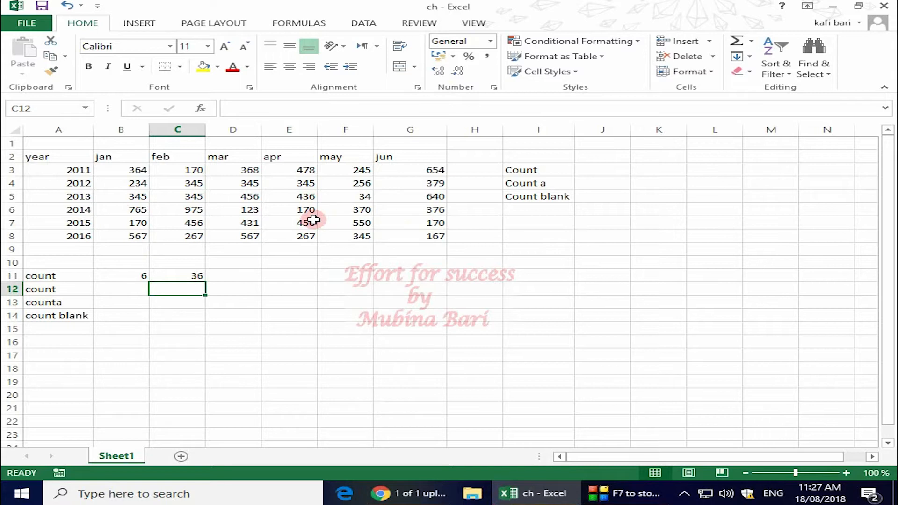
Clear the values for March 2013 (D5), May 2015 (F7) and January 2015 (B7).
{"action": "left_click", "coordinate": [251, 196]}
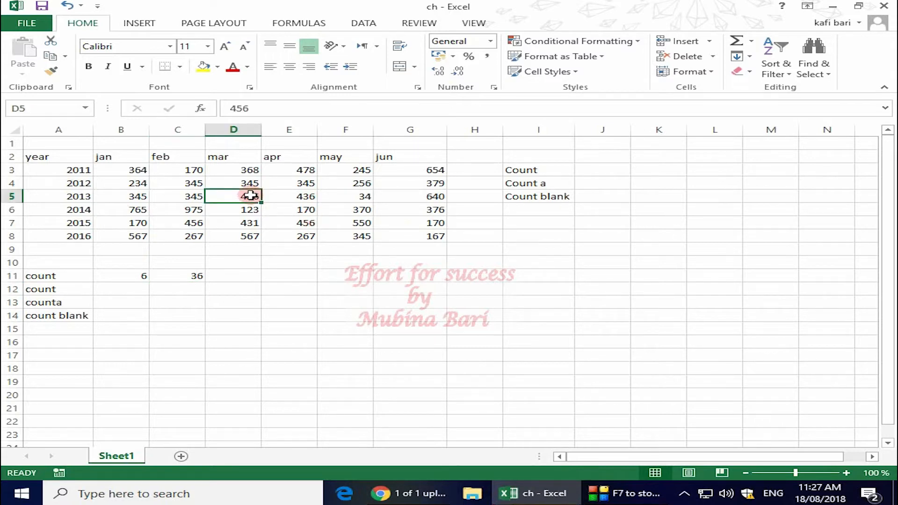
{"action": "left_click_drag", "start_coordinate": [251, 196], "coordinate": [359, 222]}
{"action": "key", "text": "BackSpace"}
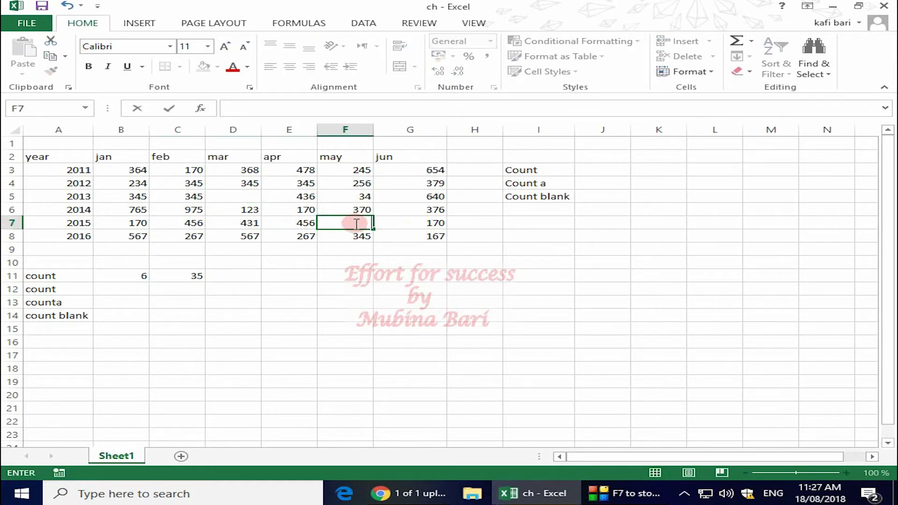
{"action": "left_click", "coordinate": [142, 221]}
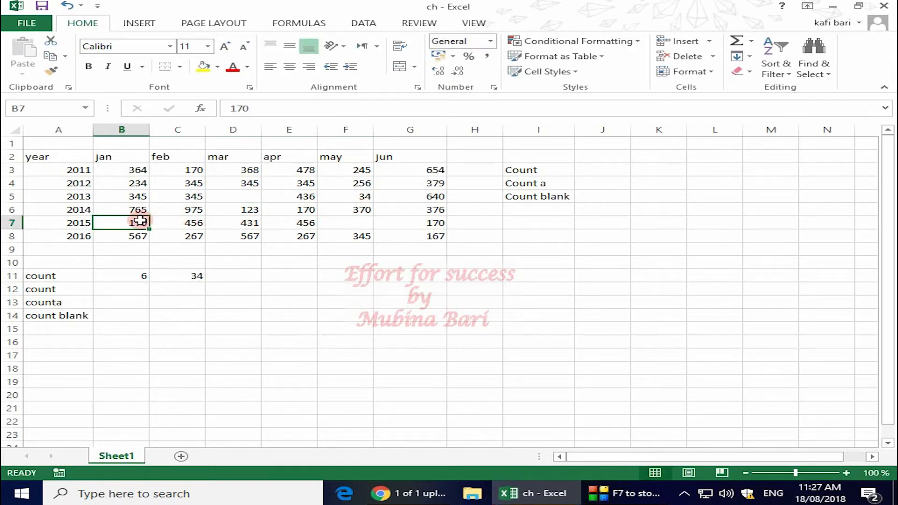
{"action": "key", "text": "BackSpace"}
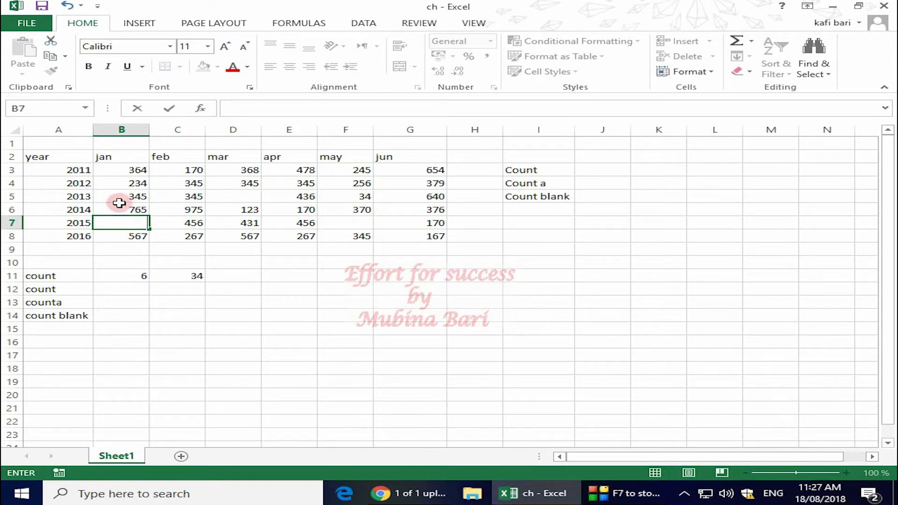
Replace the January 2013 value in B5 with the text r and the April 2014 value in E6 with g.
{"action": "left_click", "coordinate": [130, 192]}
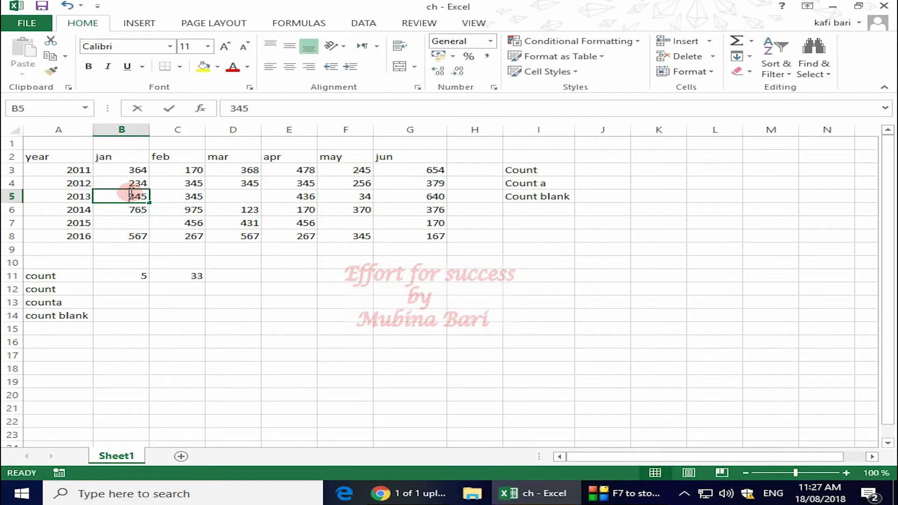
{"action": "key", "text": "BackSpace"}
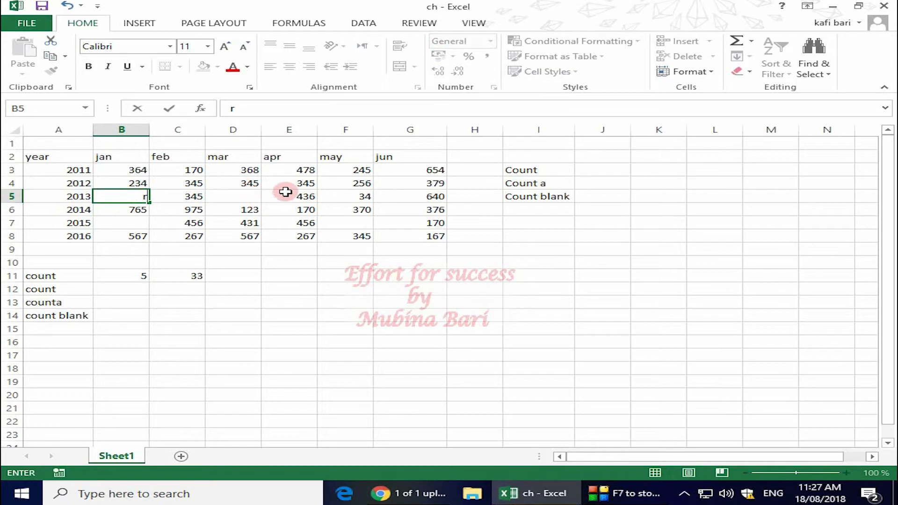
{"action": "left_click", "coordinate": [302, 213]}
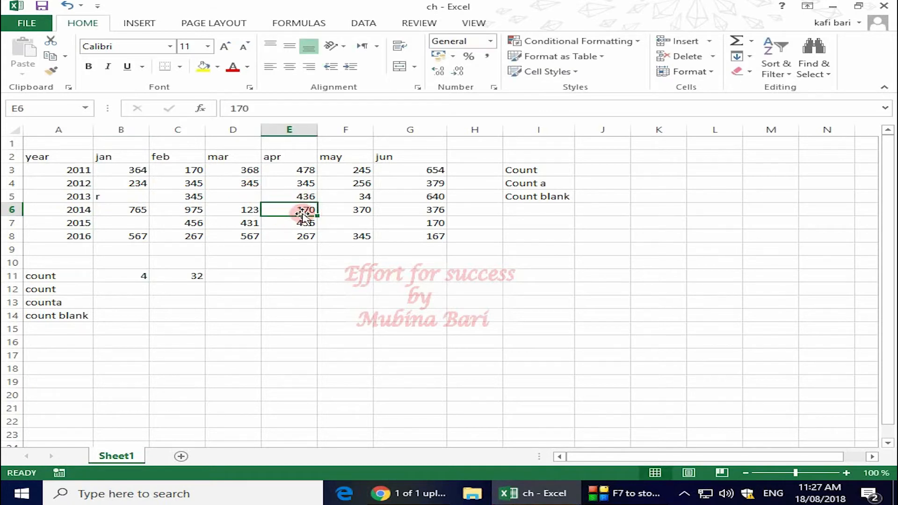
{"action": "key", "text": "BackSpace"}
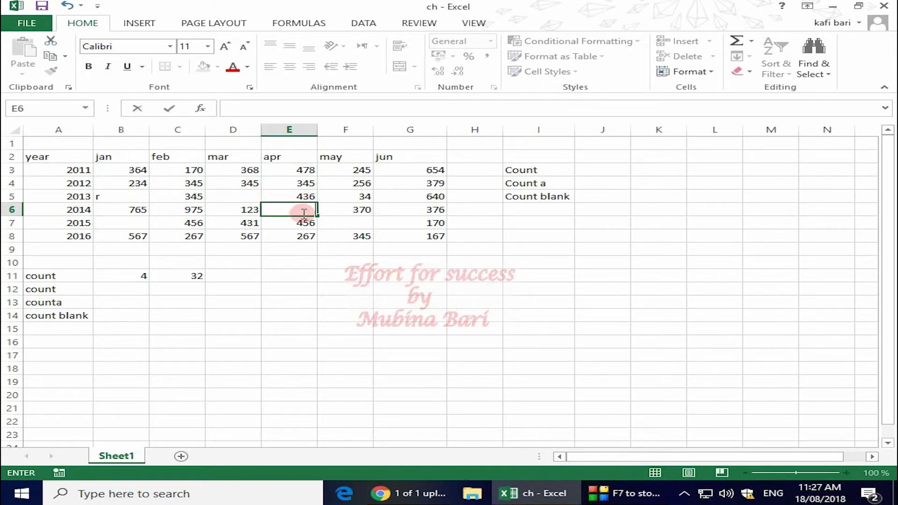
{"action": "type", "text": "g"}
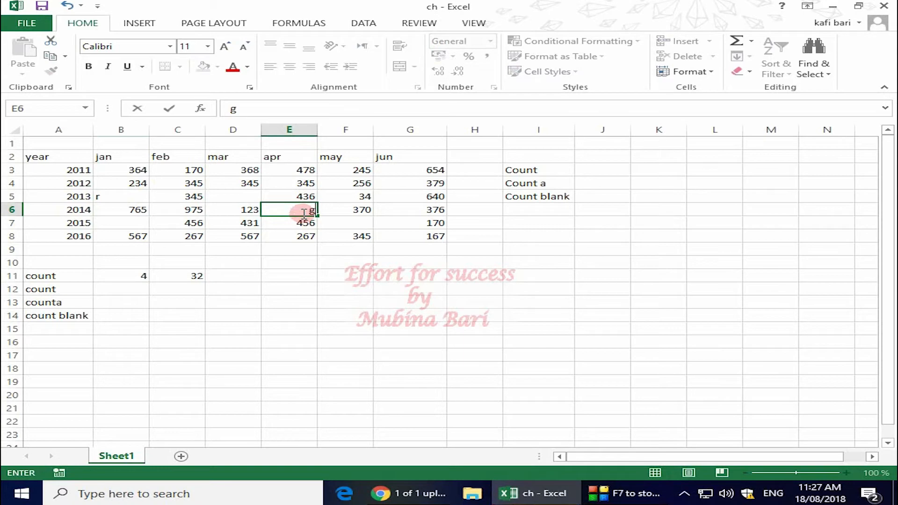
Enter a COUNT formula over B3:G8 in cell B12, beside the second count label.
{"action": "left_click", "coordinate": [116, 288]}
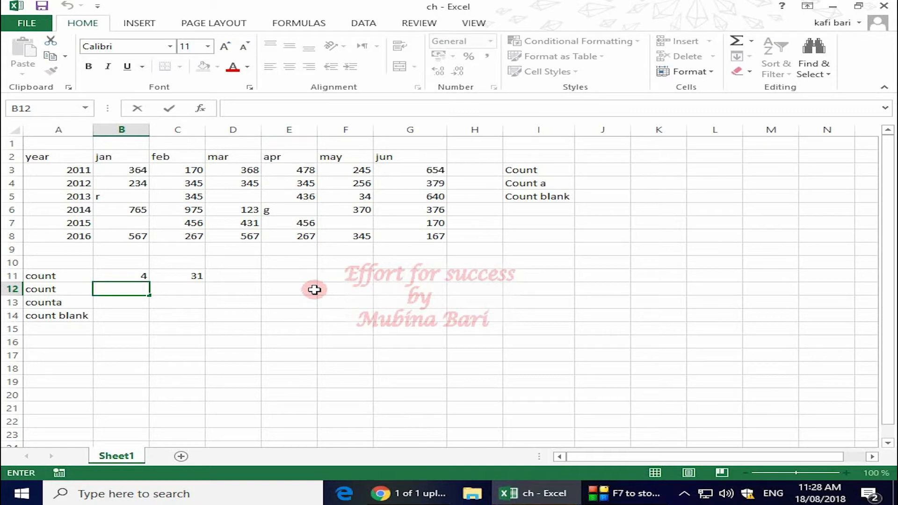
{"action": "type", "text": "="}
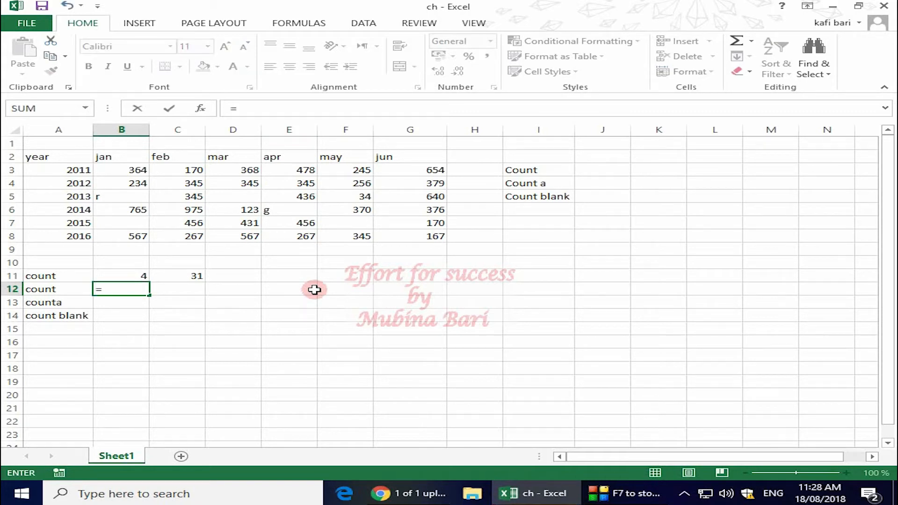
{"action": "type", "text": "count"}
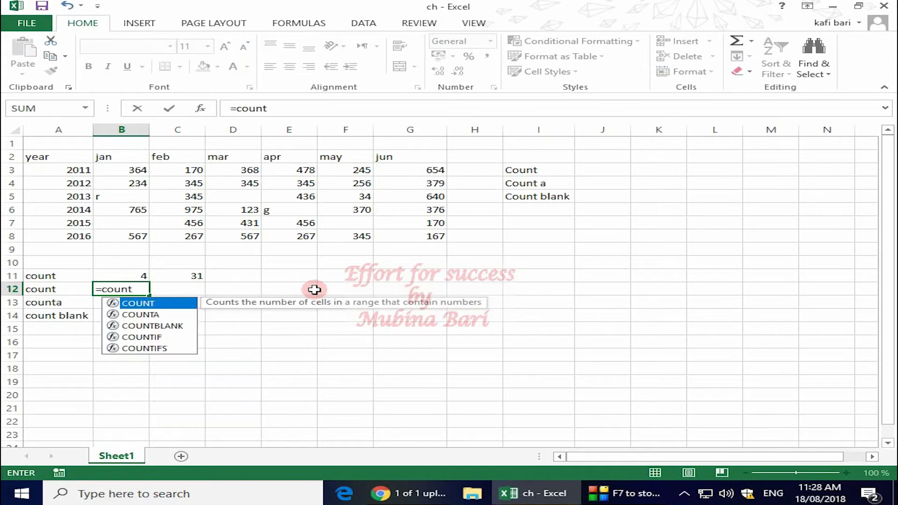
{"action": "type", "text": "("}
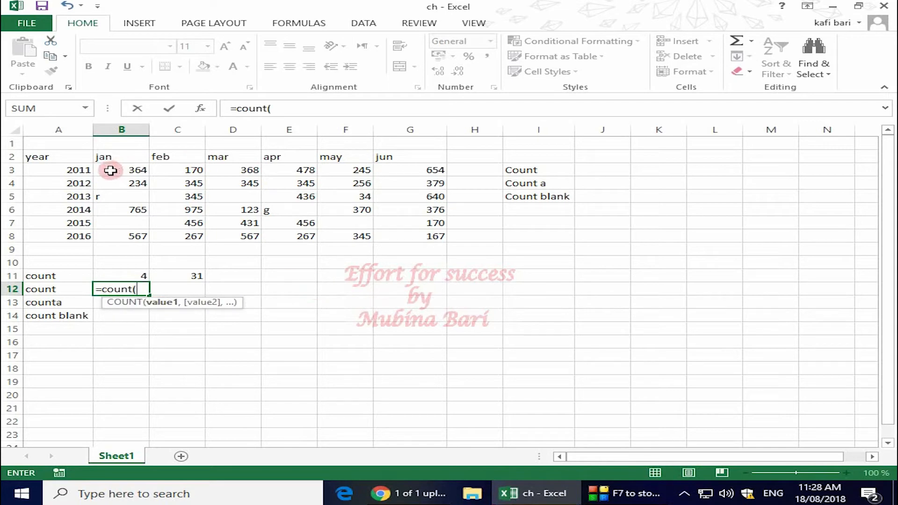
{"action": "left_click_drag", "start_coordinate": [97, 168], "coordinate": [422, 237]}
{"action": "key", "text": "Return"}
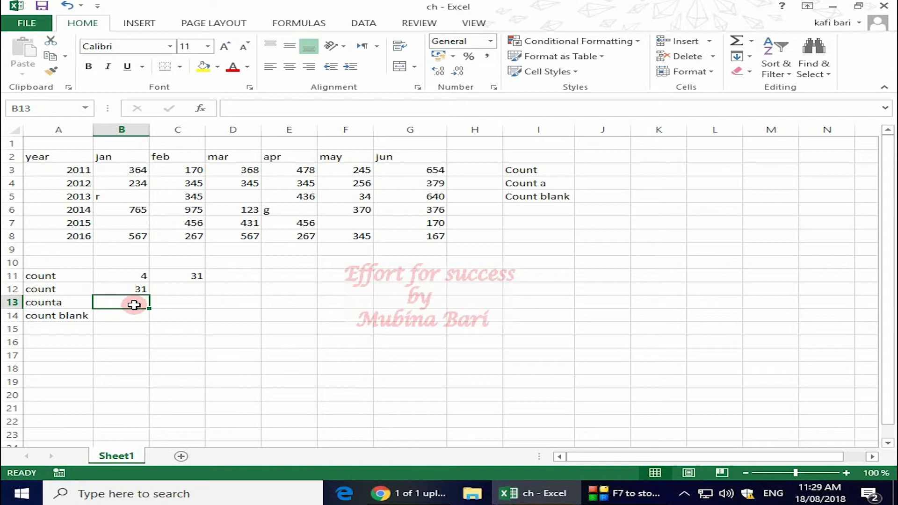
Enter the formula =counta(B3:G8) in cell B13, beside the counta label.
{"action": "type", "text": "="}
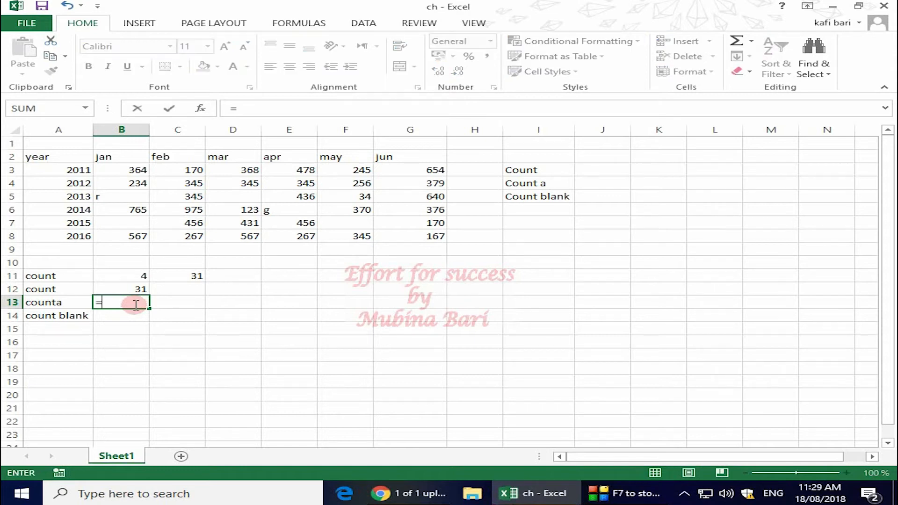
{"action": "type", "text": "c"}
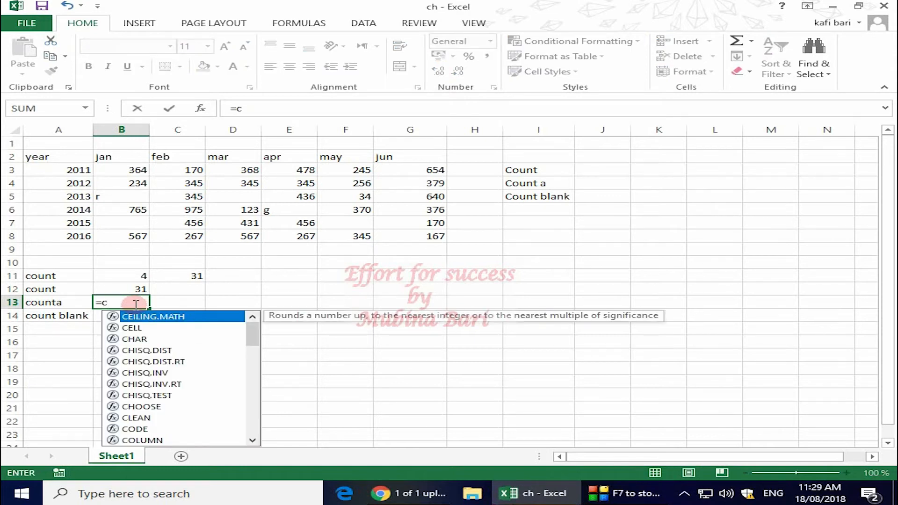
{"action": "type", "text": "ounta("}
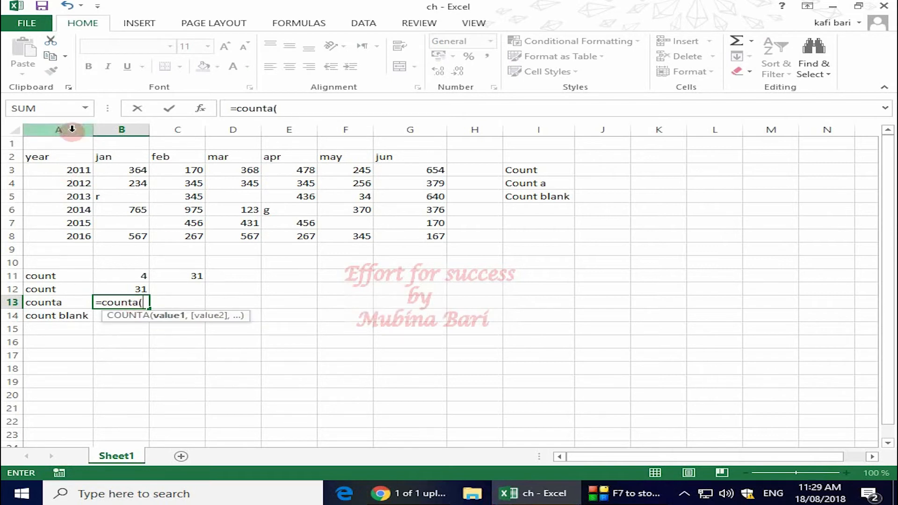
{"action": "left_click", "coordinate": [112, 169]}
{"action": "left_click_drag", "start_coordinate": [112, 168], "coordinate": [413, 236]}
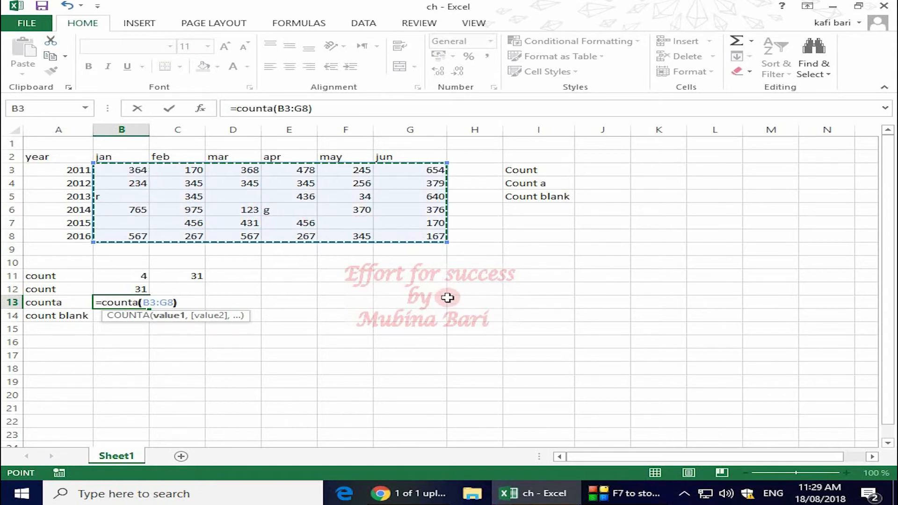
{"action": "type", "text": ")"}
{"action": "key", "text": "Return"}
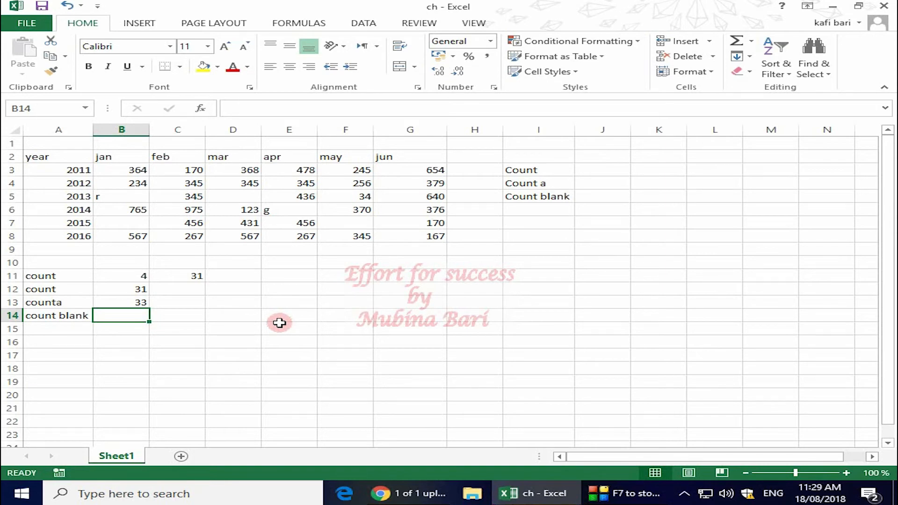
Enter a COUNTBLANK formula over B3:G8 in cell B14, beside the count blank label.
{"action": "type", "text": "="}
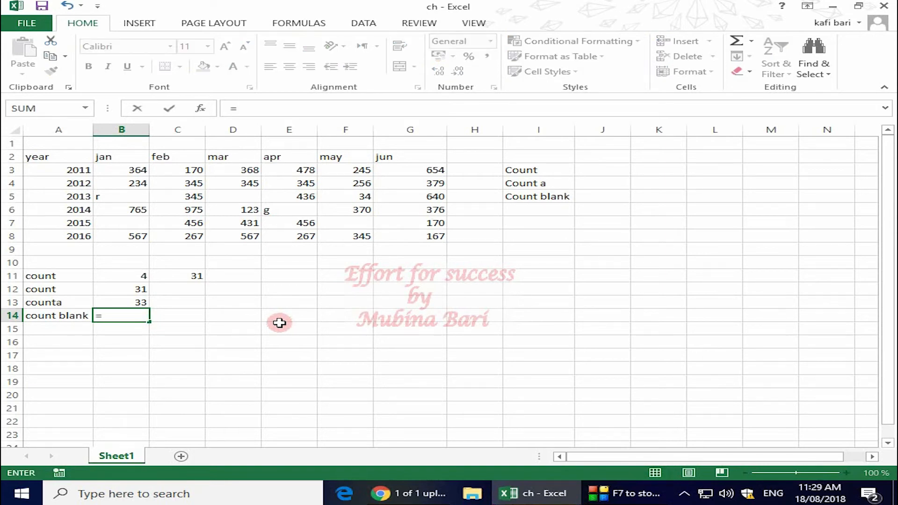
{"action": "type", "text": "countblank("}
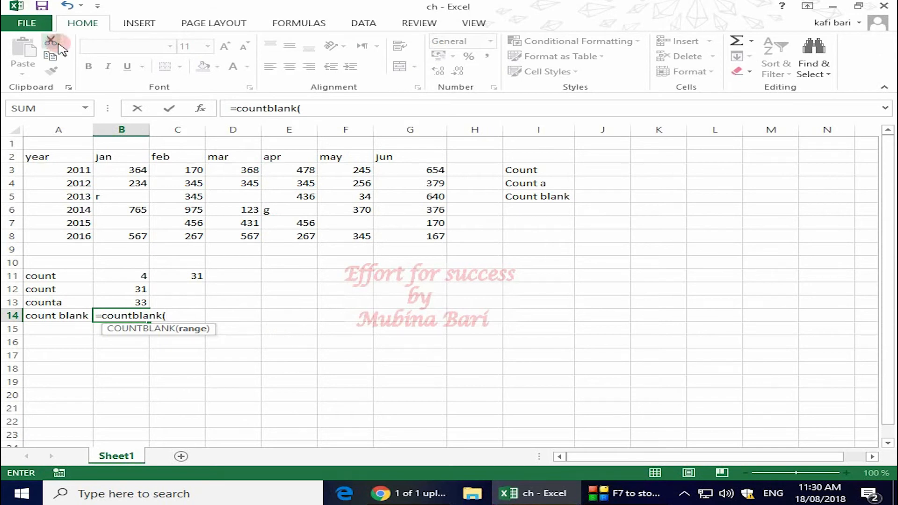
{"action": "left_click_drag", "start_coordinate": [129, 168], "coordinate": [438, 236]}
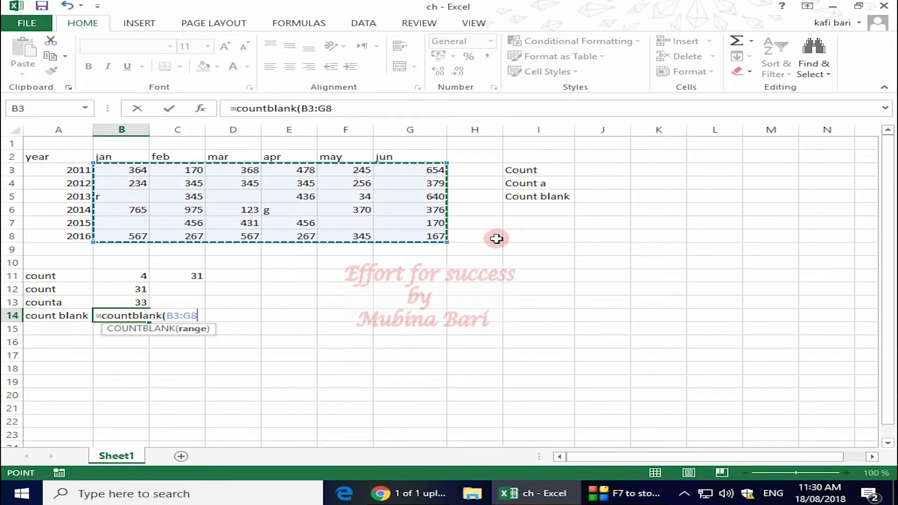
{"action": "key", "text": "Return"}
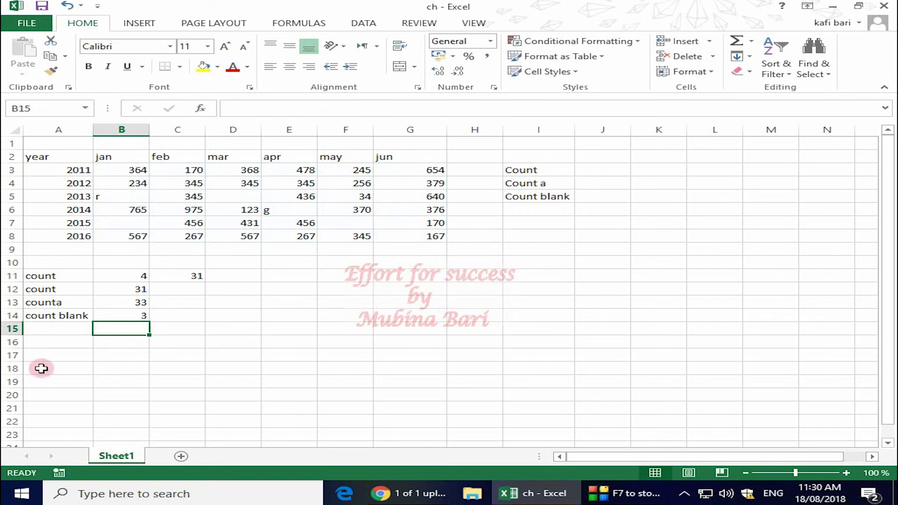